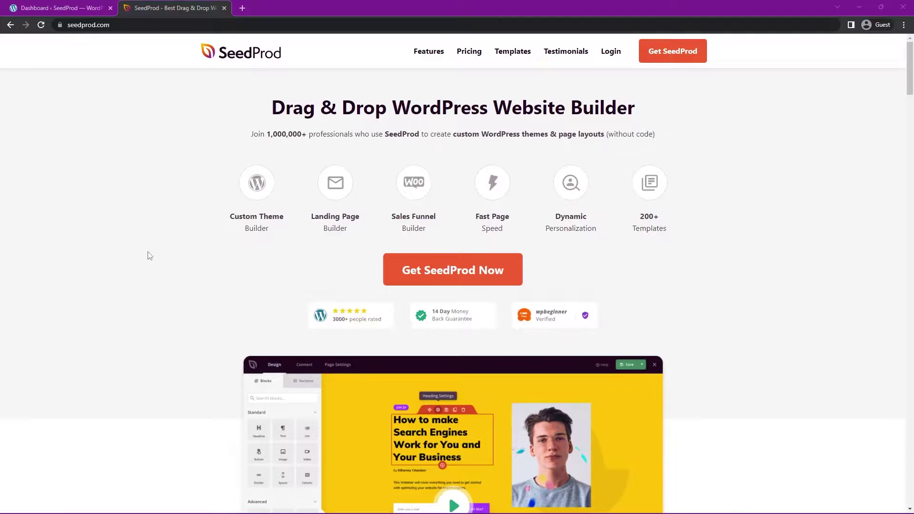
Glance at the WordPress dashboard tab, then return to the SeedProd website tab.
left_click(55, 8)
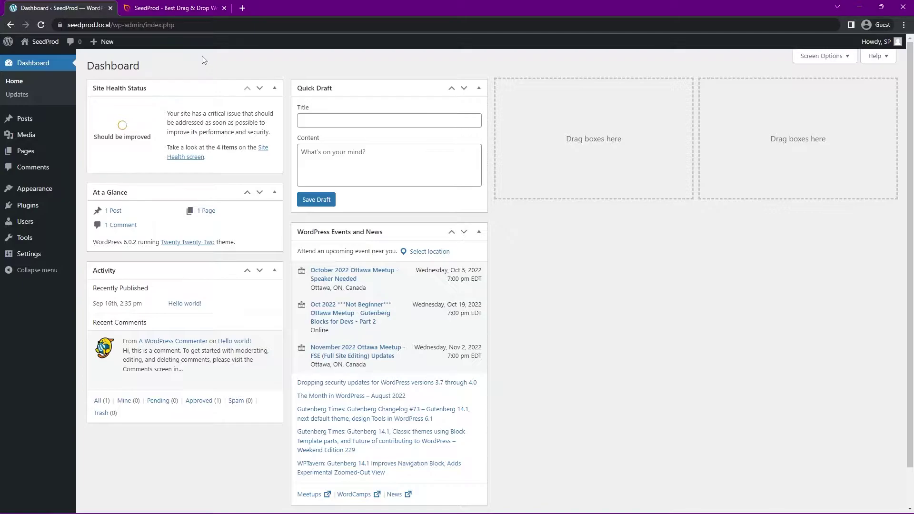
left_click(186, 10)
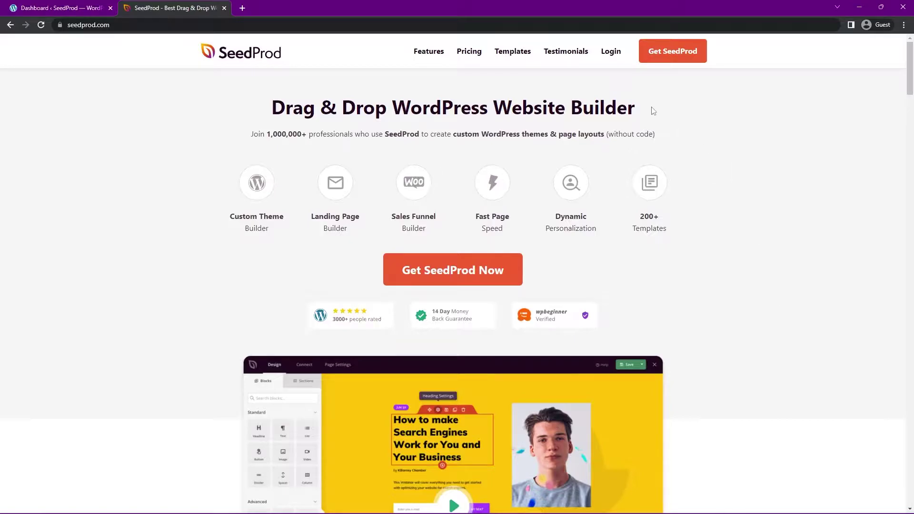
Log in to the SeedProd account, download the SeedProd Pro 6.15.4 zip and copy the licence key.
left_click(610, 51)
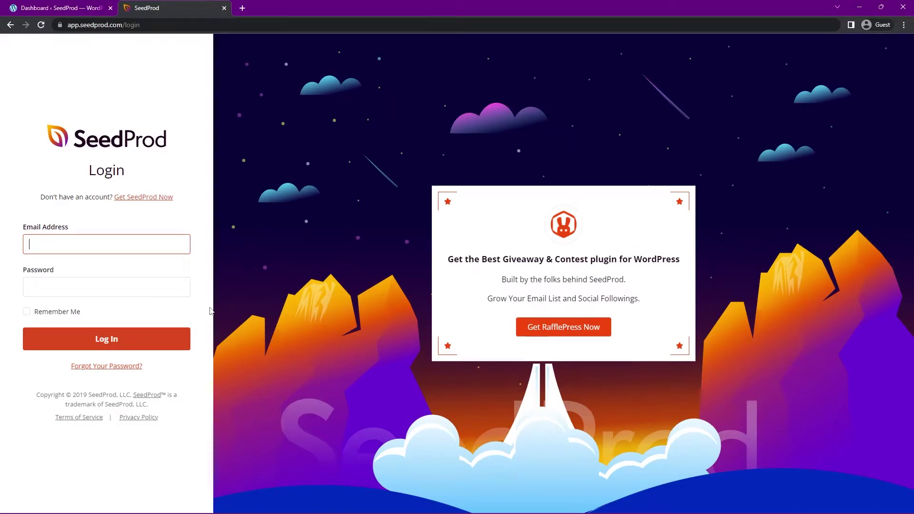
left_click(143, 342)
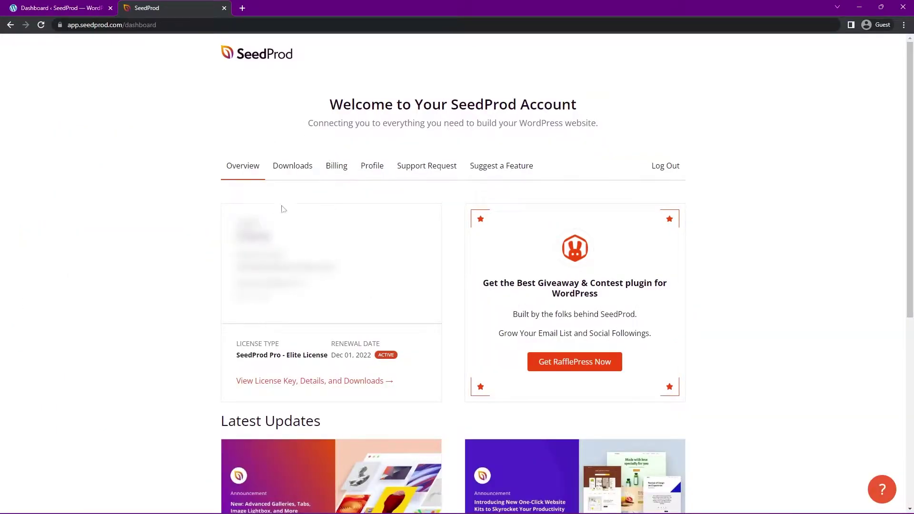
left_click(297, 170)
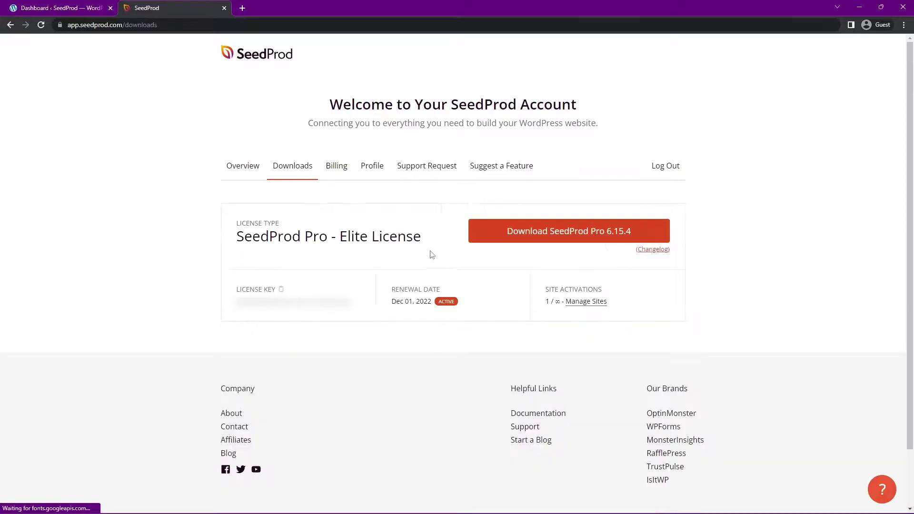
left_click(558, 236)
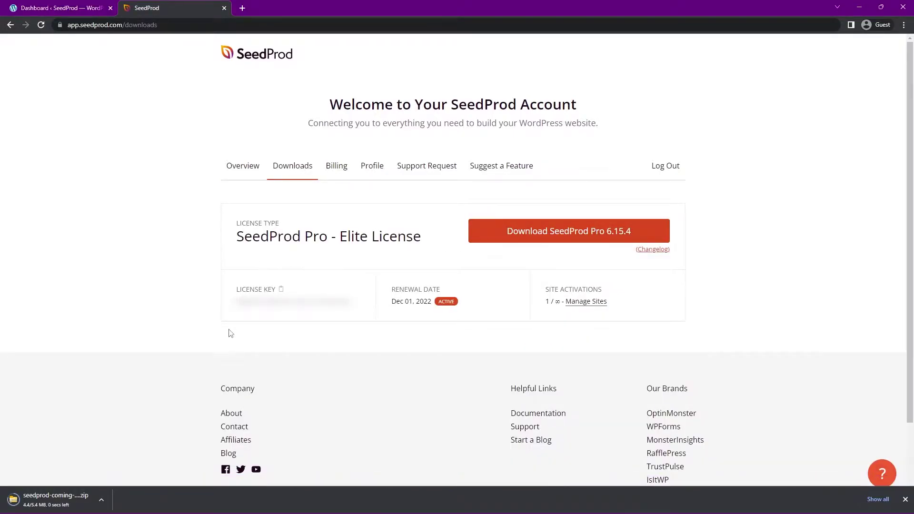
left_click(281, 292)
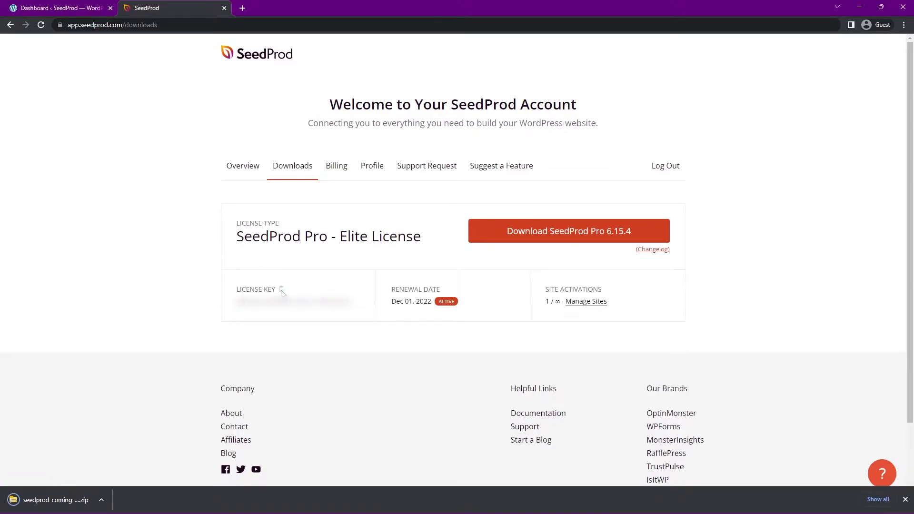
Close the account tab and install the downloaded SeedProd Pro zip via Plugins > Add New > Upload Plugin.
key("ctrl+w")
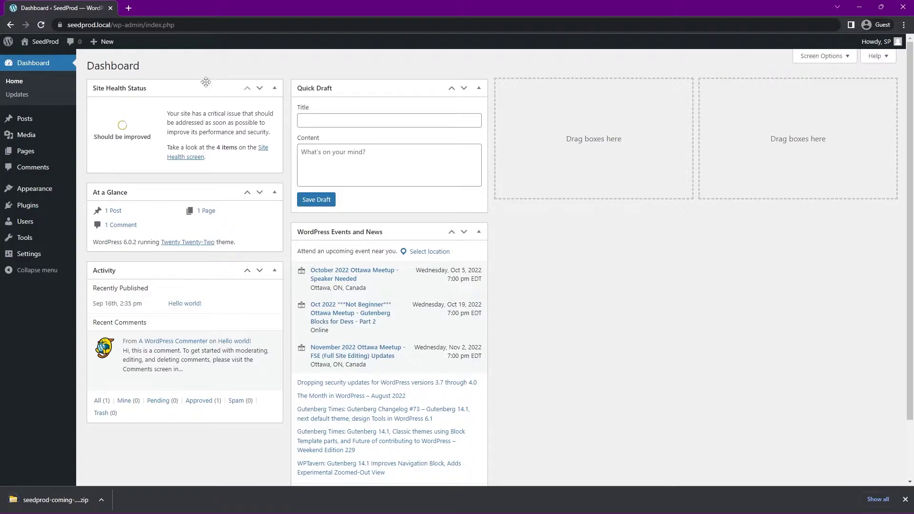
mouse_move(28, 205)
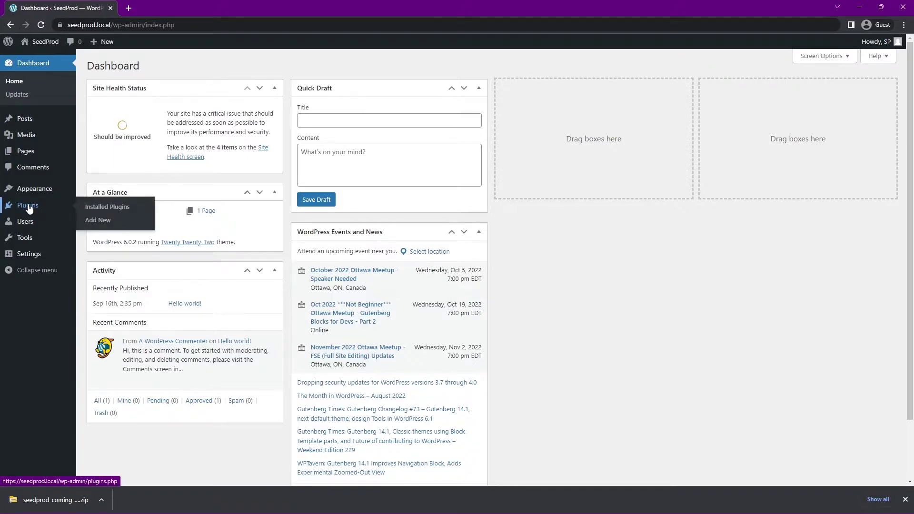
left_click(105, 222)
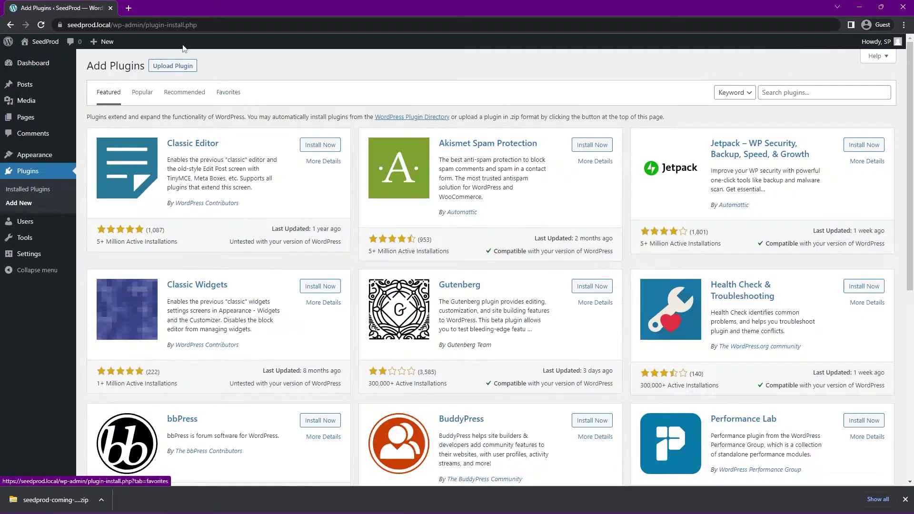
left_click(168, 67)
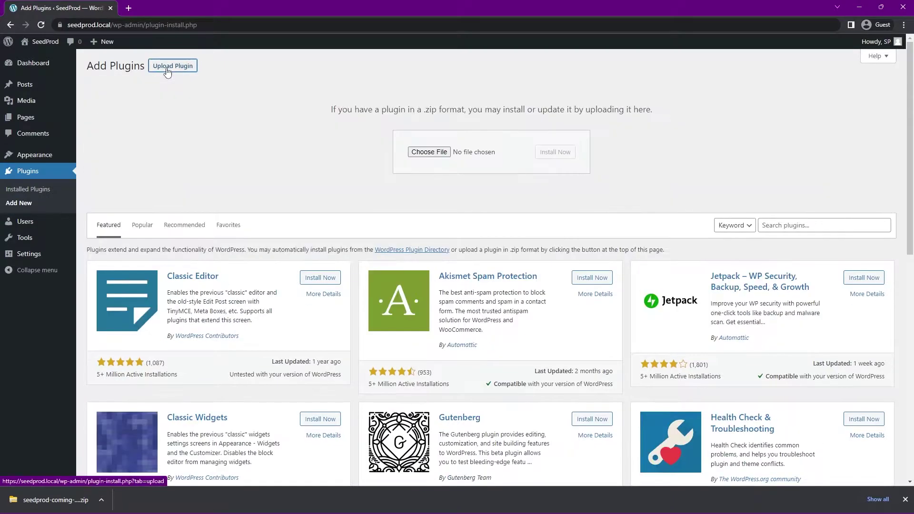
left_click_drag(63, 504, 433, 153)
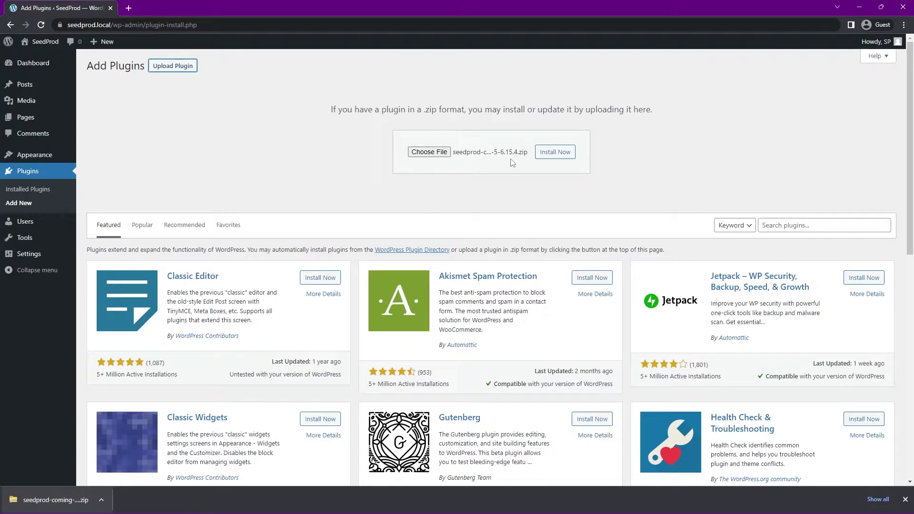
left_click(556, 153)
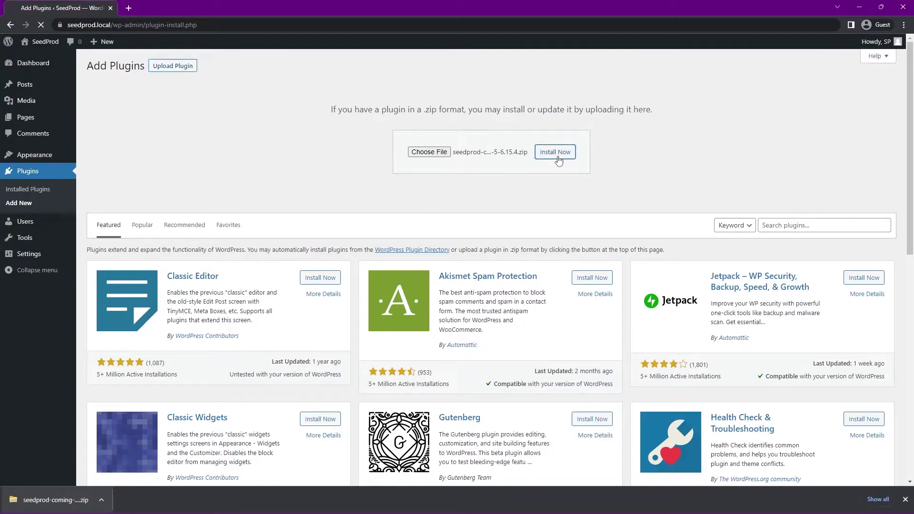
Activate SeedProd Pro, paste the copied licence key and verify it.
left_click(116, 149)
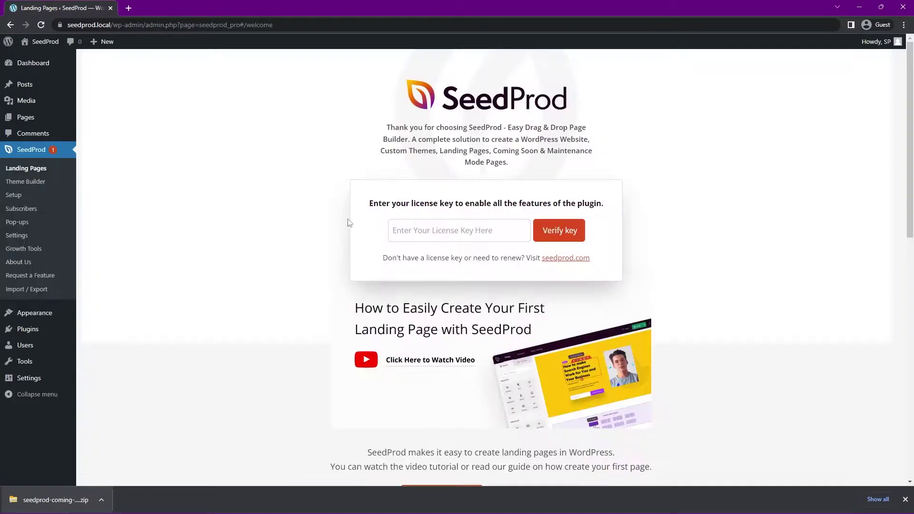
right_click(421, 232)
left_click(461, 306)
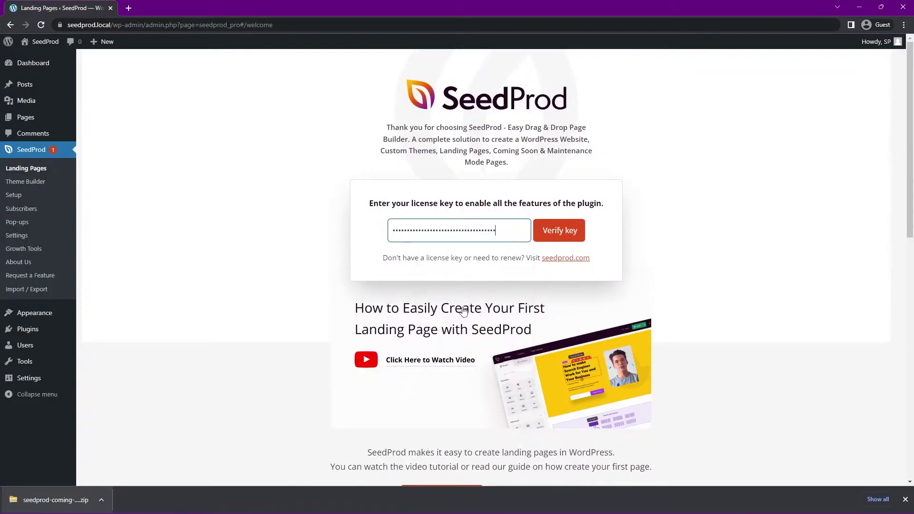
left_click(564, 244)
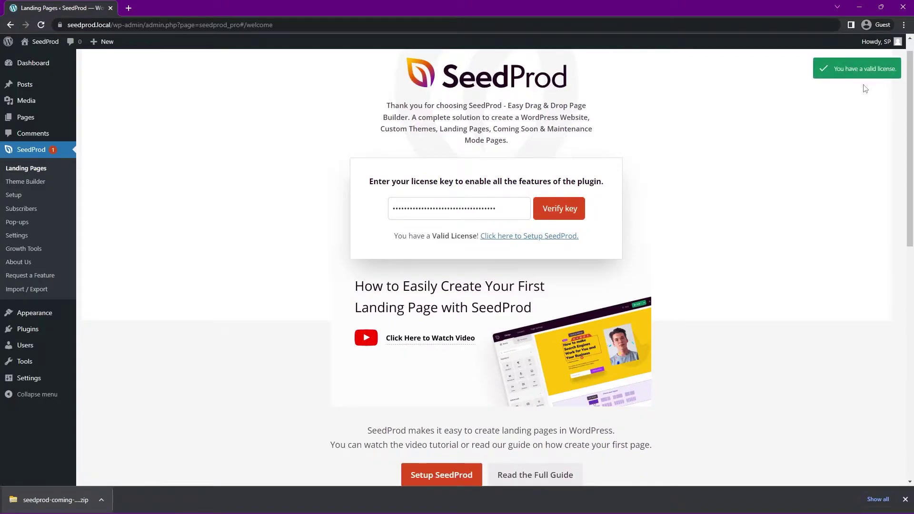
Dismiss the downloads bar and open the live site's front page in a new tab.
left_click(905, 499)
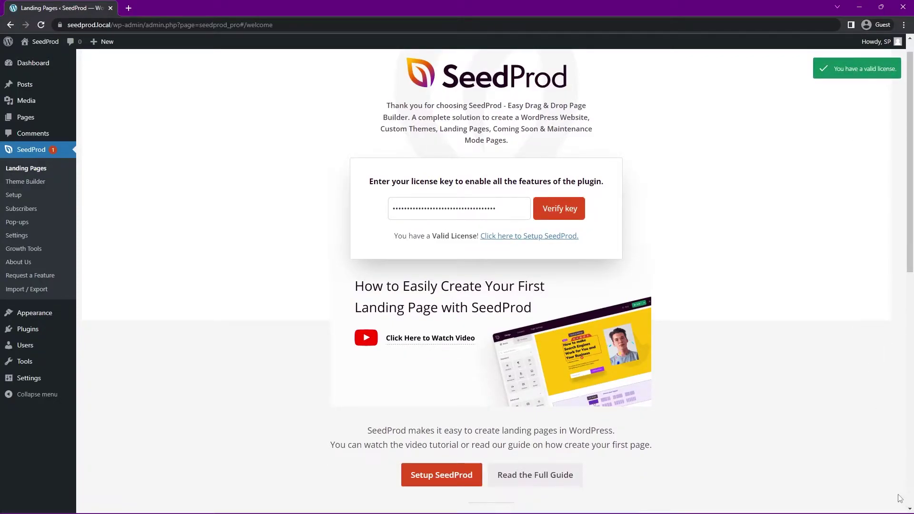
mouse_move(42, 44)
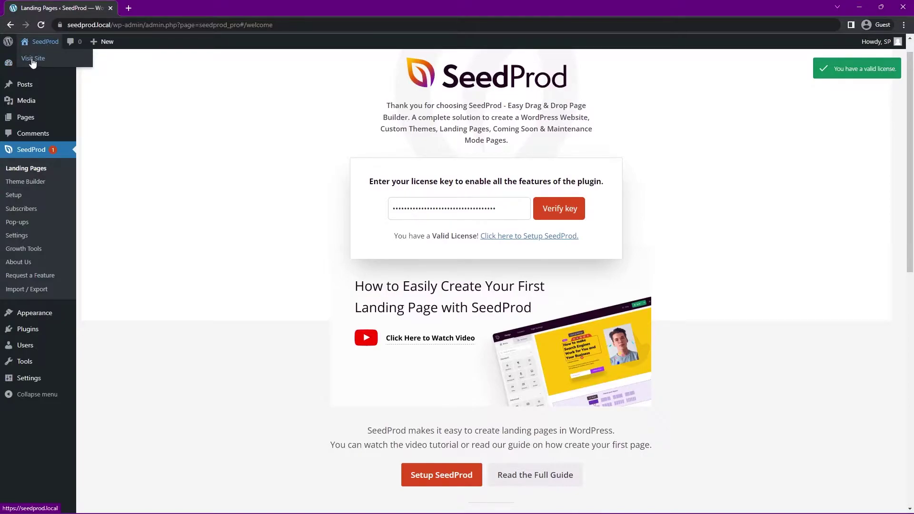
middle_click(33, 61)
left_click(162, 9)
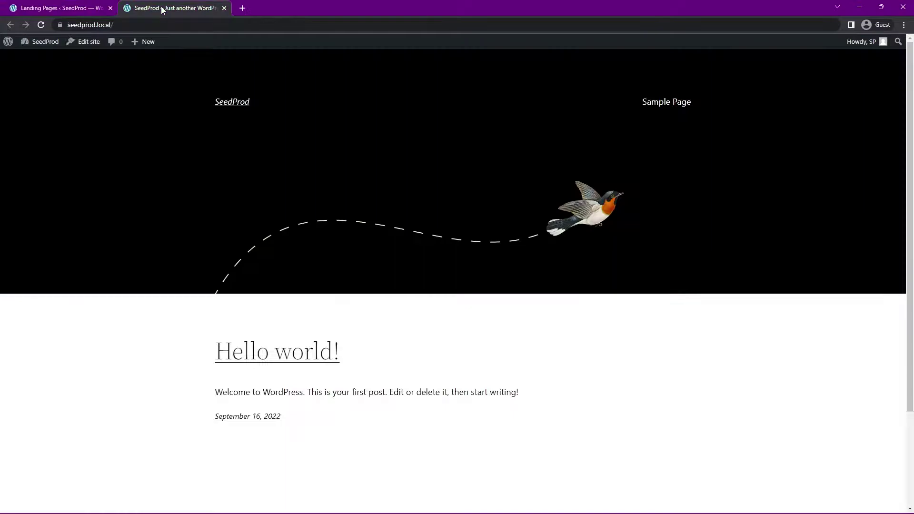
Open SeedProd's Theme Builder and its theme template kits.
left_click(60, 9)
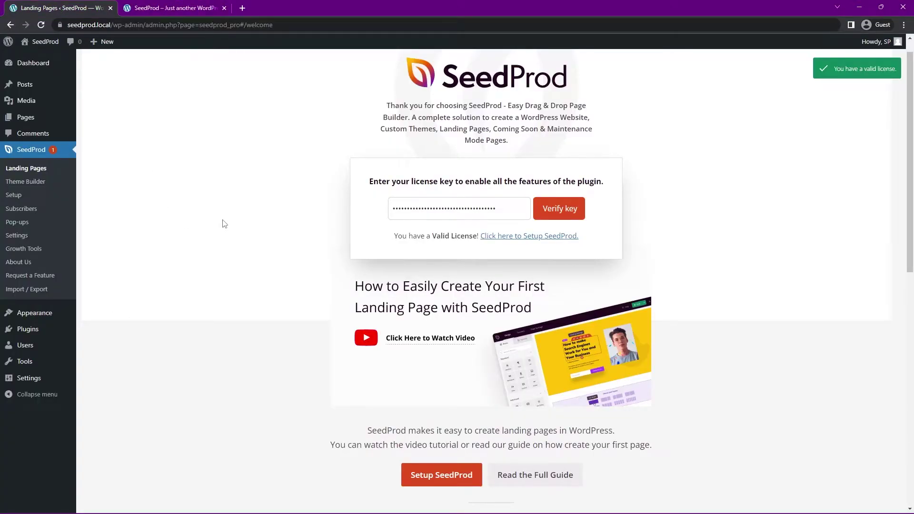
left_click(33, 184)
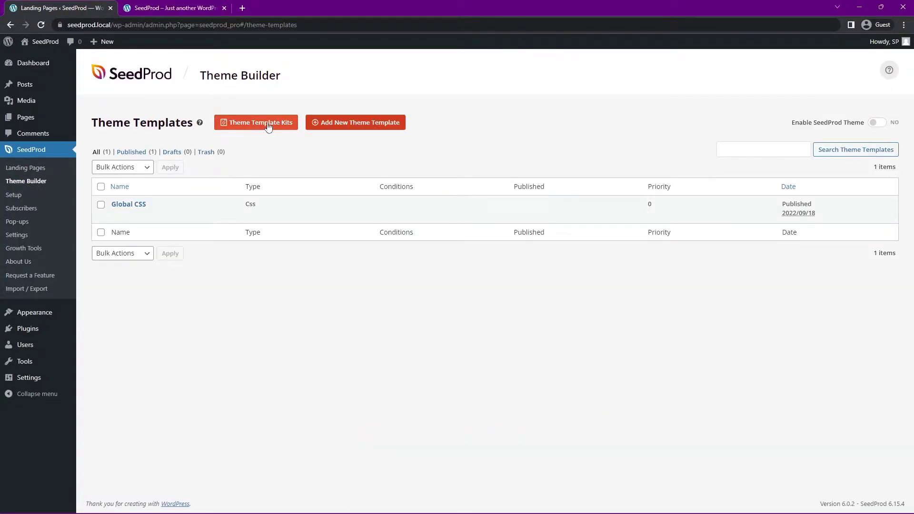
left_click(255, 123)
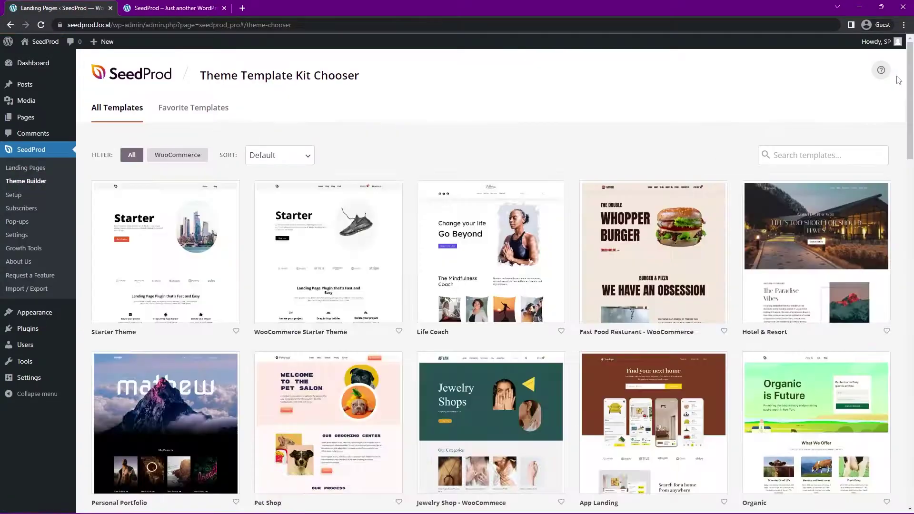
Import the Online Author Theme kit and review its imported theme templates.
scroll(902, 136, "down", 7)
scroll(903, 136, "down", 20)
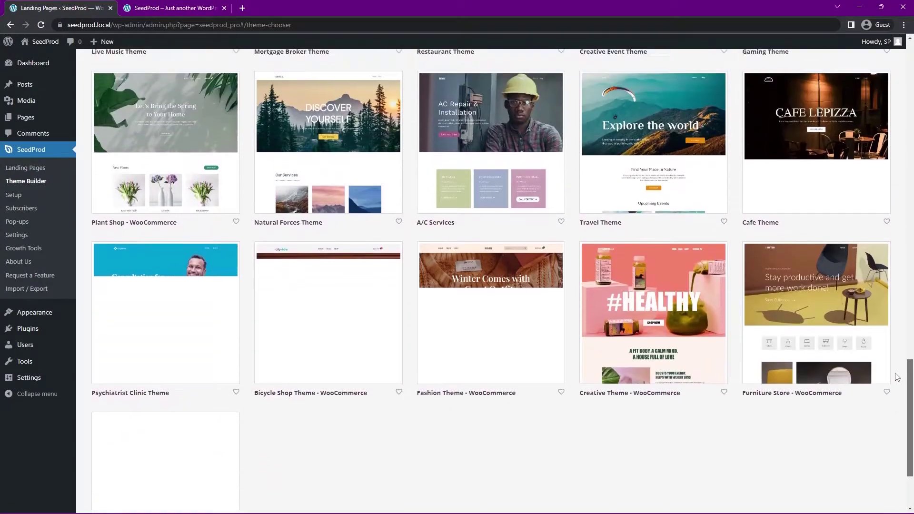
left_click_drag(897, 377, 906, 217)
mouse_move(805, 261)
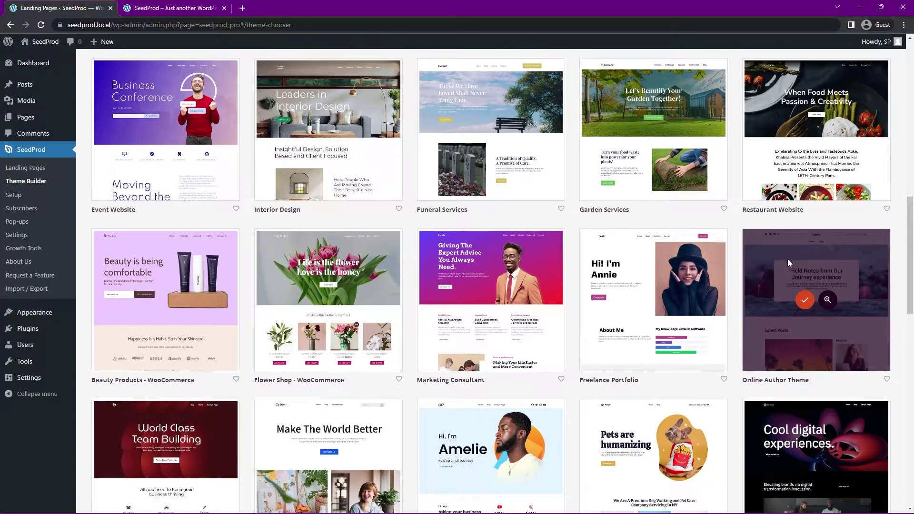
left_click(804, 300)
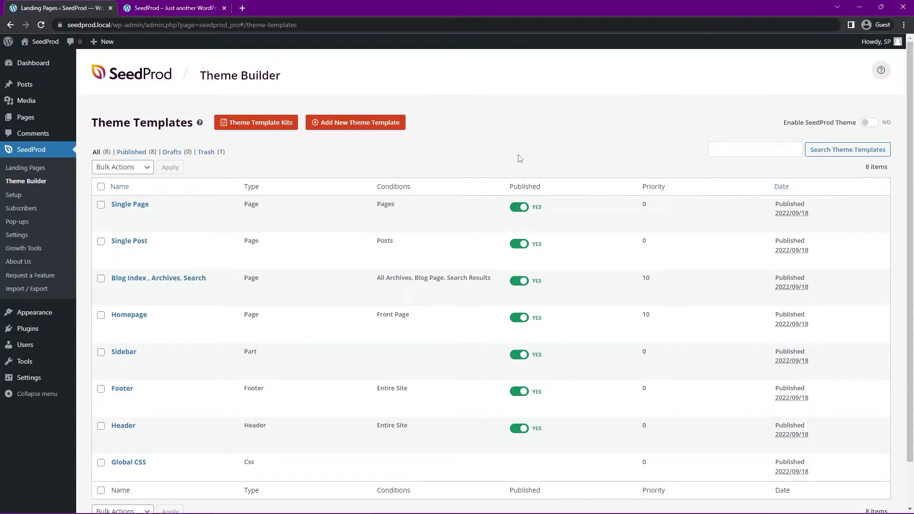
mouse_move(132, 358)
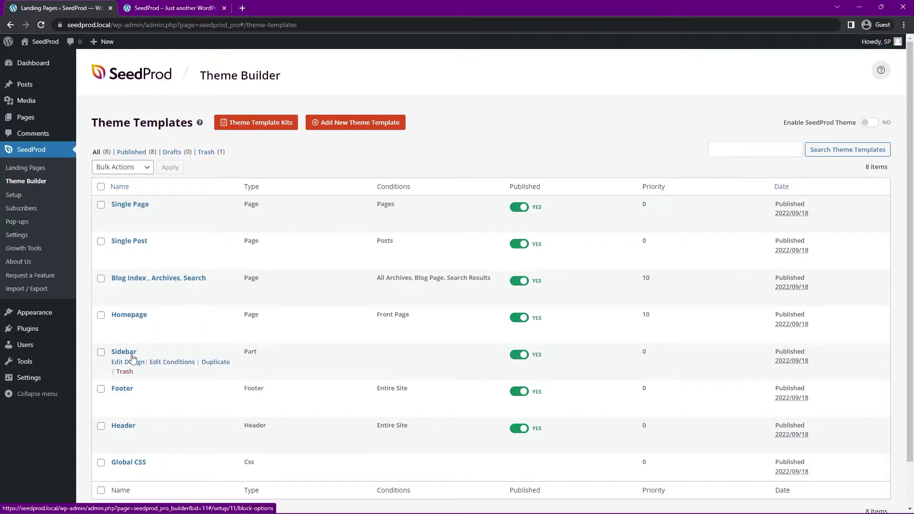
mouse_move(161, 465)
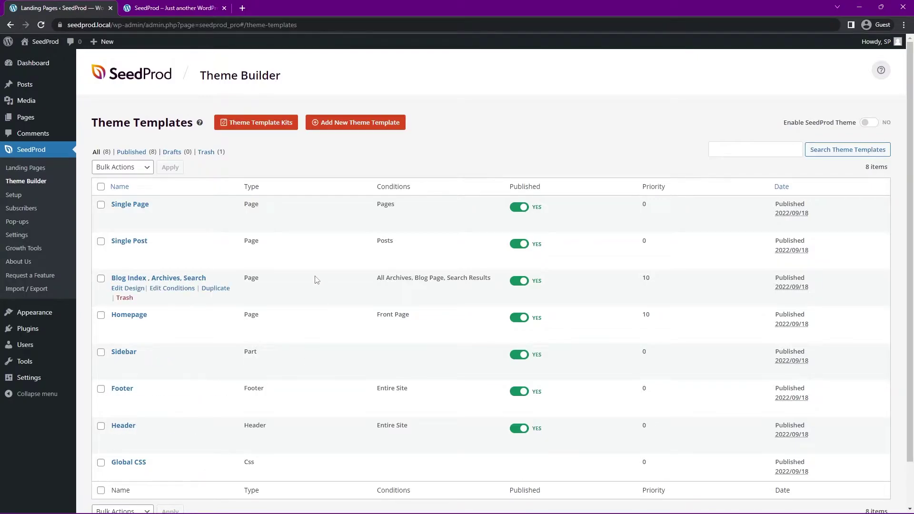
mouse_move(232, 210)
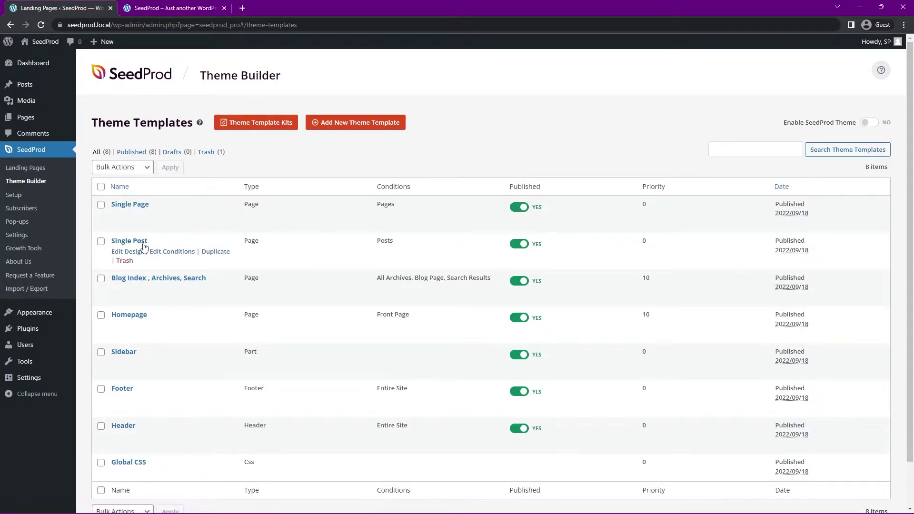
mouse_move(209, 274)
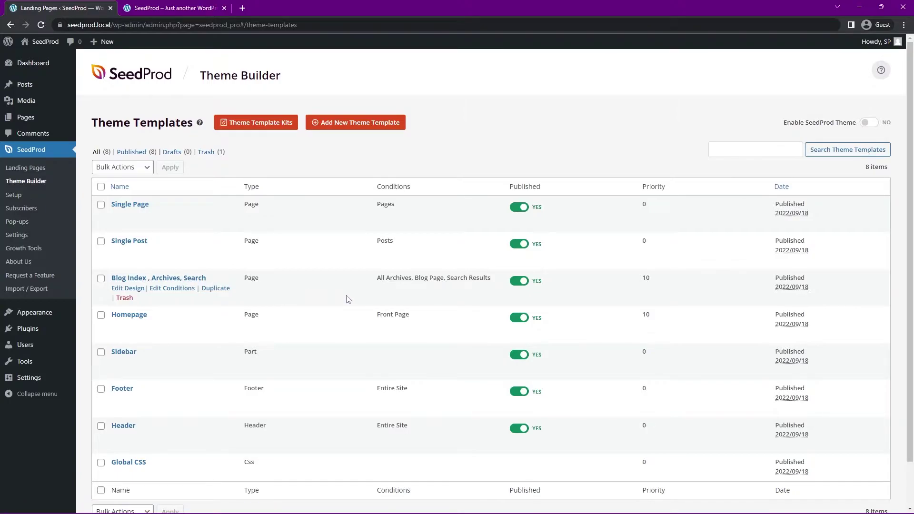
mouse_move(158, 207)
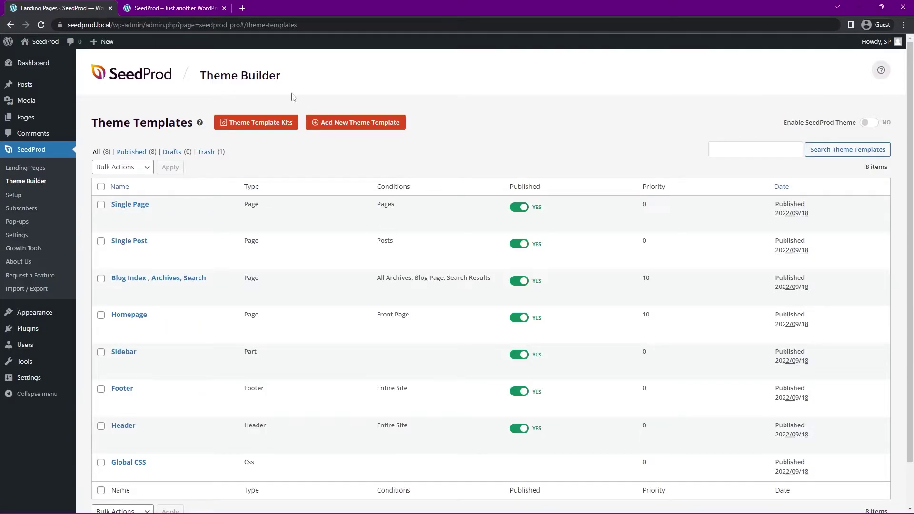
Check the live front page, then turn Enable SeedProd Theme to YES and confirm the prompts.
left_click(165, 7)
left_click(41, 25)
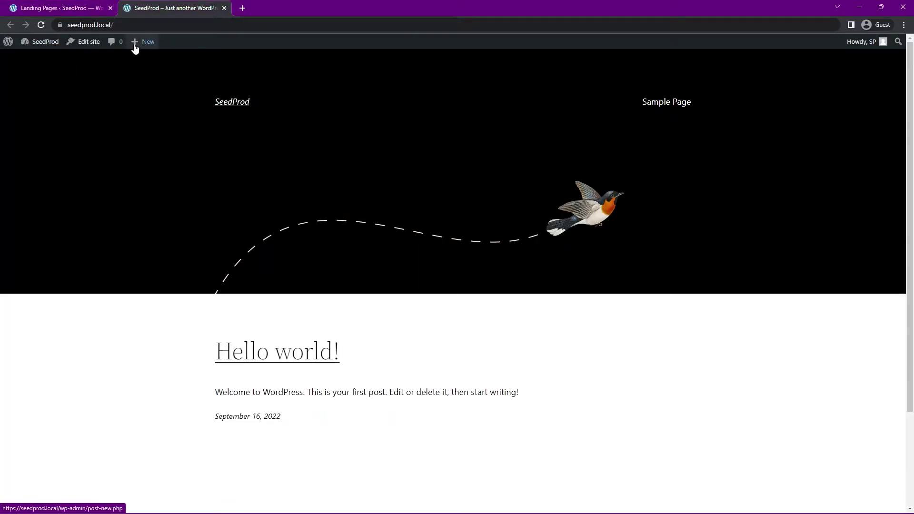
key("ctrl+1")
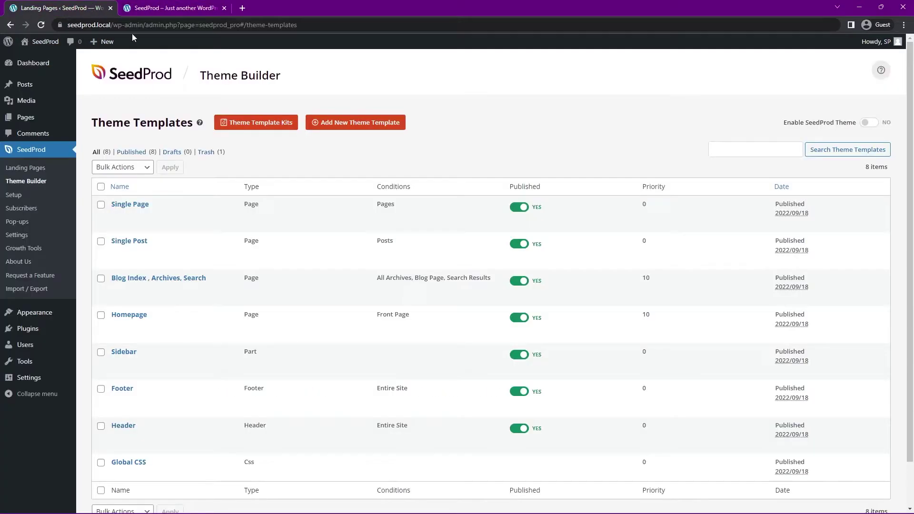
left_click(869, 124)
left_click(498, 96)
key("Return")
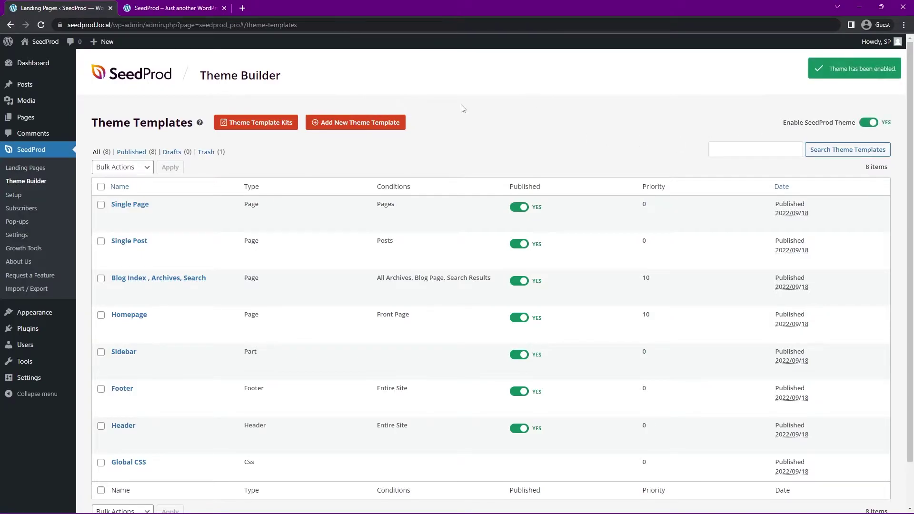
Reload the live front page to see the kit homepage with its lava hero.
left_click(184, 10)
left_click(41, 25)
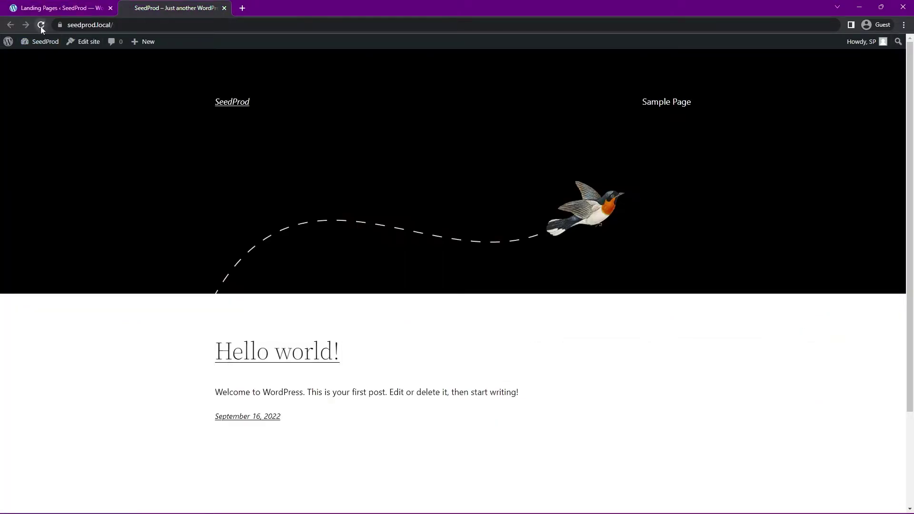
scroll(852, 136, "down", 20)
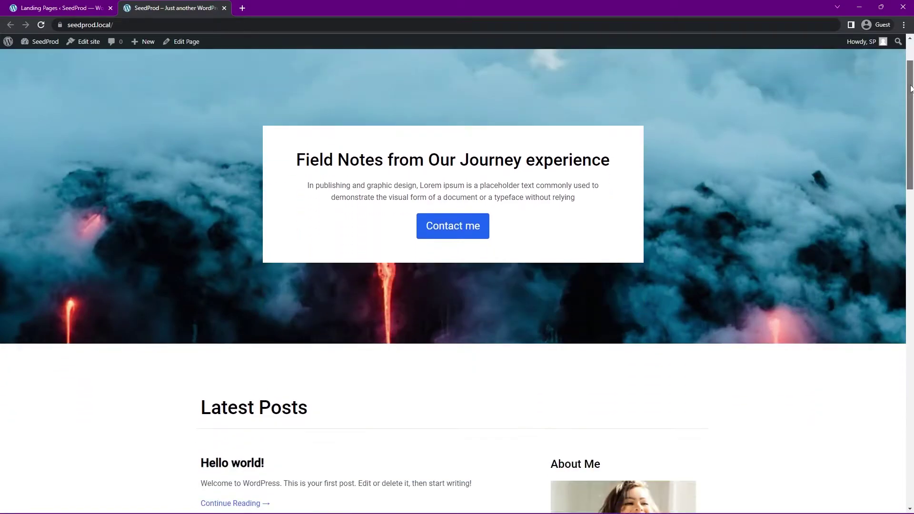
scroll(604, 94, "up", 20)
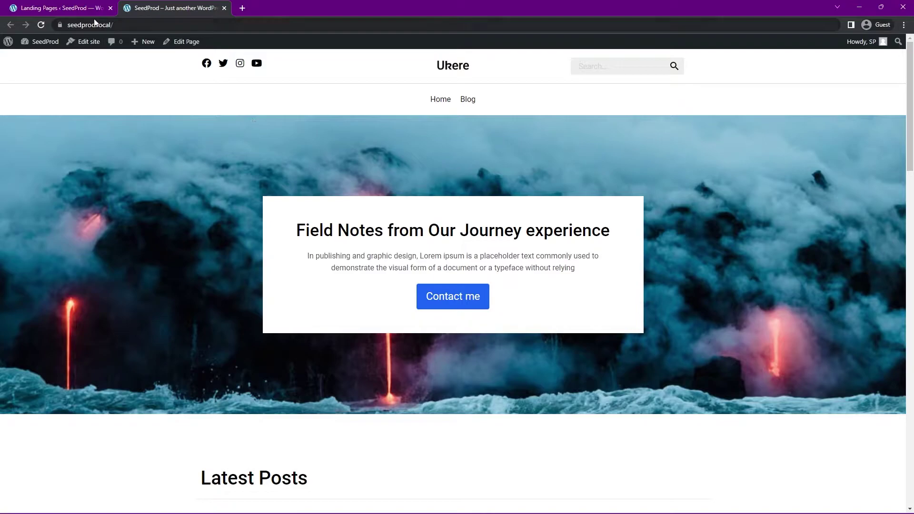
Open the Homepage template in the page builder and bring up the lava hero section's settings.
left_click(67, 8)
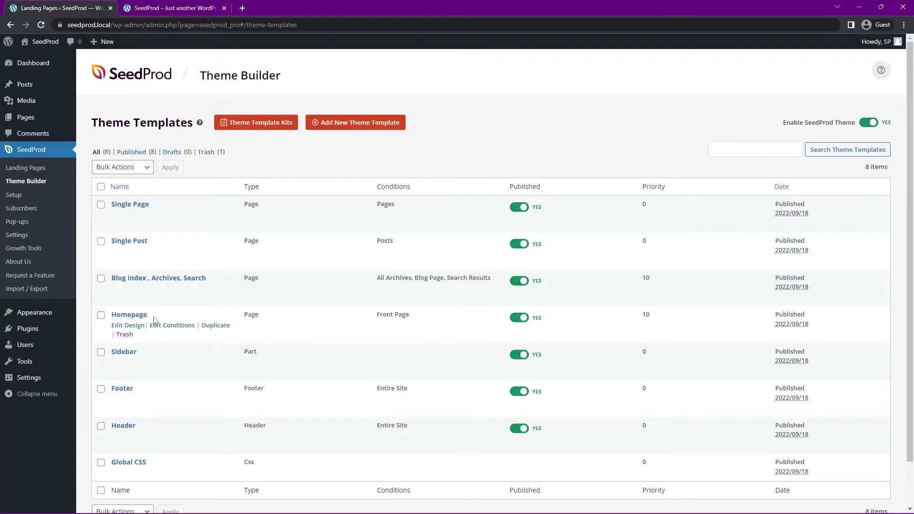
left_click(132, 327)
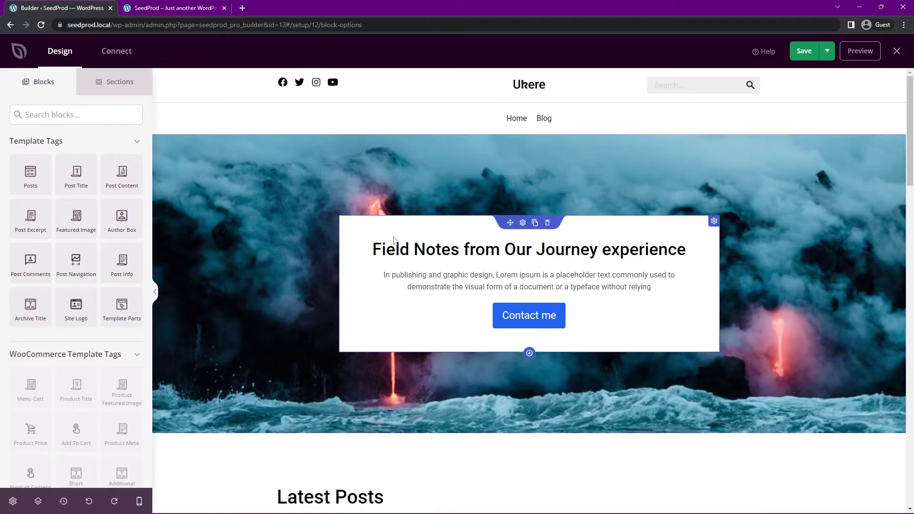
left_click(329, 146)
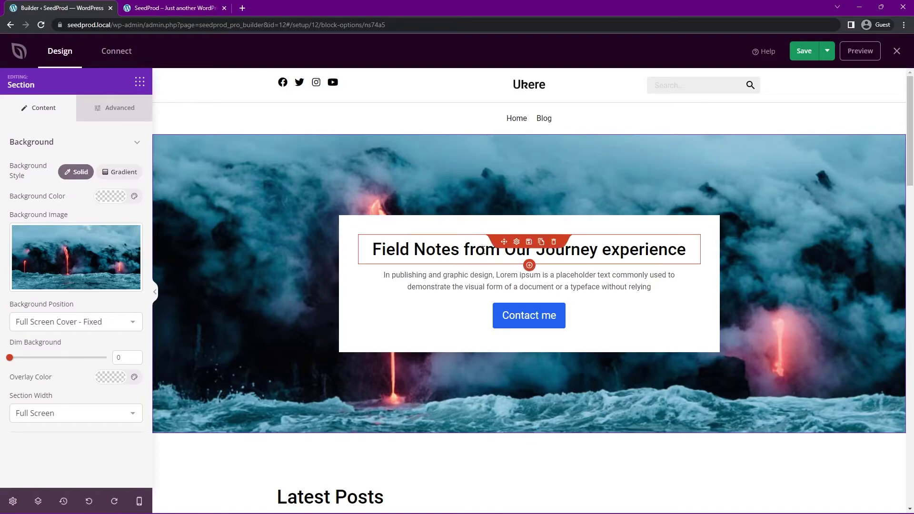
left_click(517, 244)
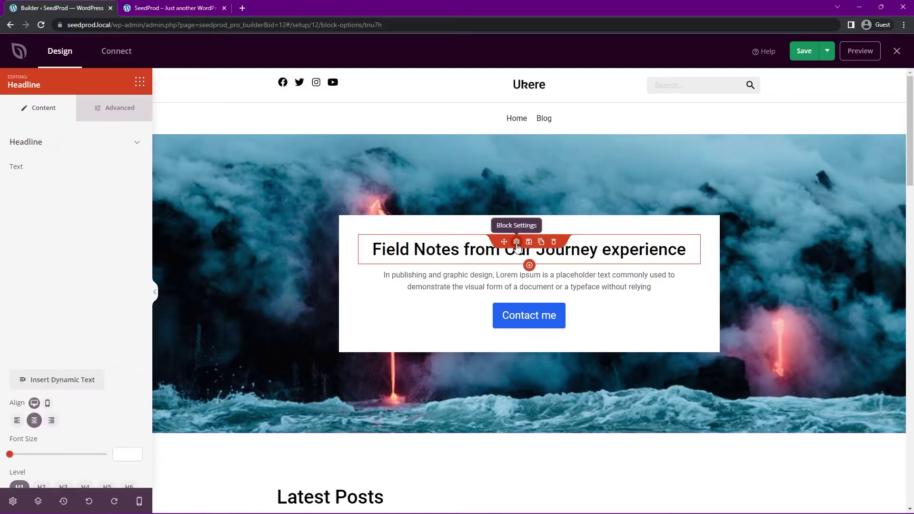
left_click(347, 276)
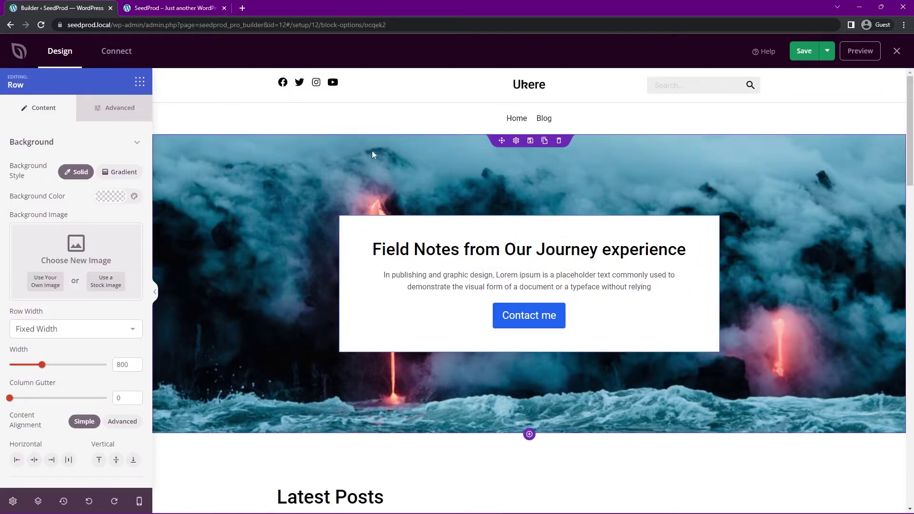
left_click(516, 141)
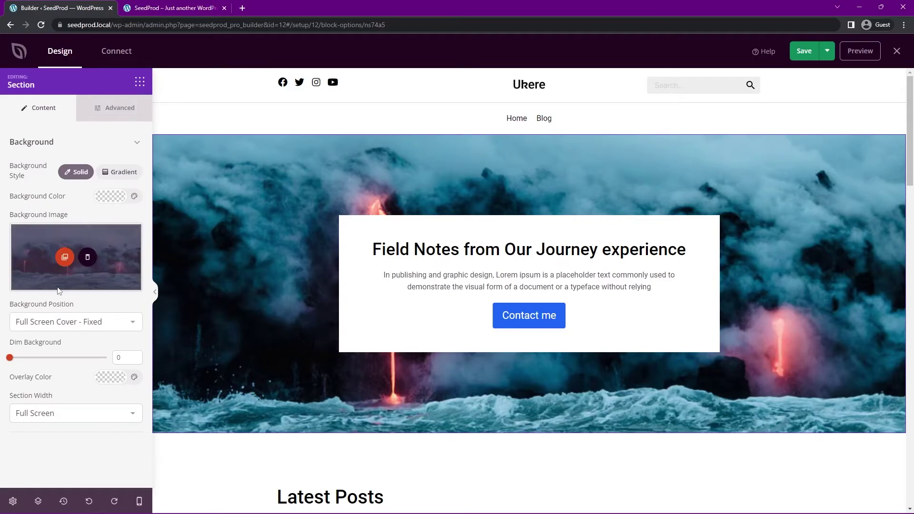
Delete the lava background and choose the stock photo of a hand writing beside a coffee mug.
left_click(88, 260)
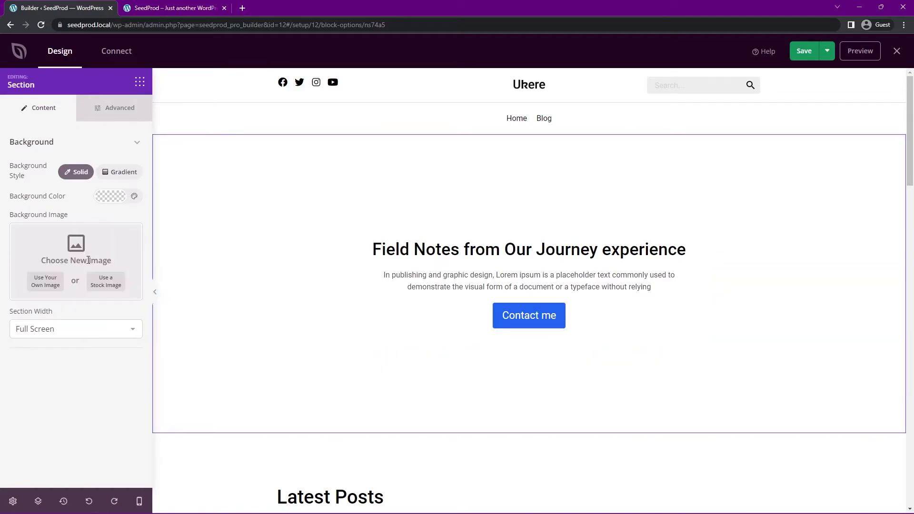
left_click(112, 285)
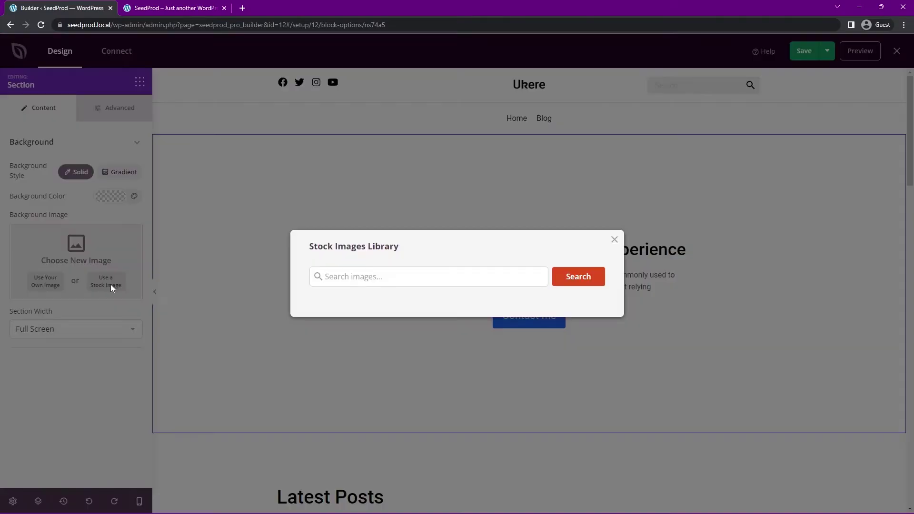
scroll(433, 165, "down", 9)
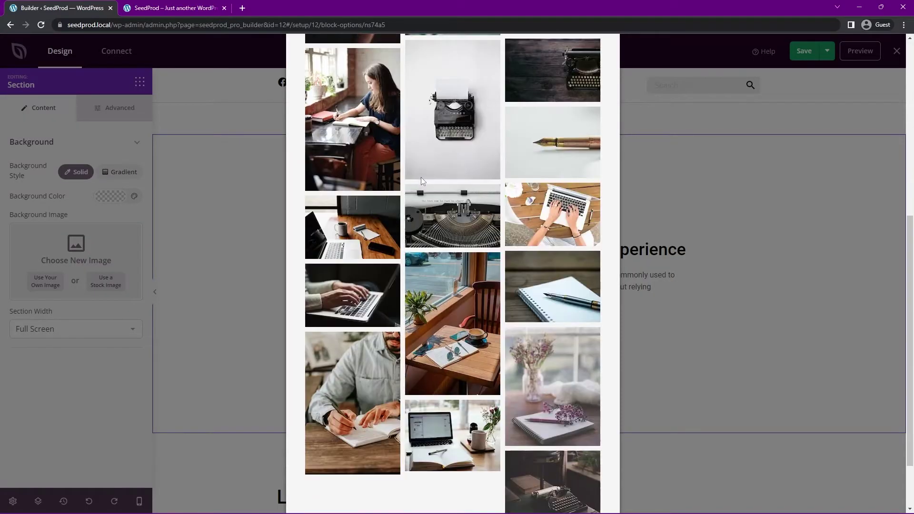
scroll(421, 181, "up", 4)
scroll(478, 225, "up", 4)
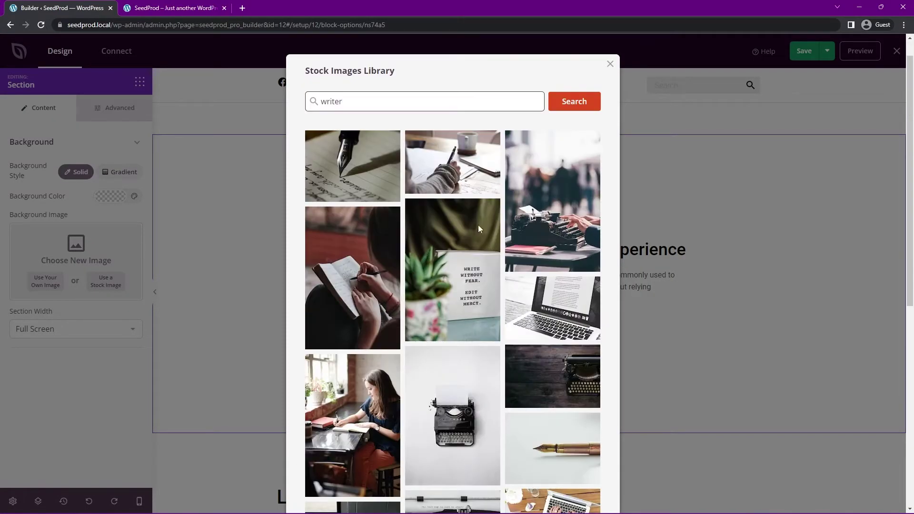
left_click(483, 157)
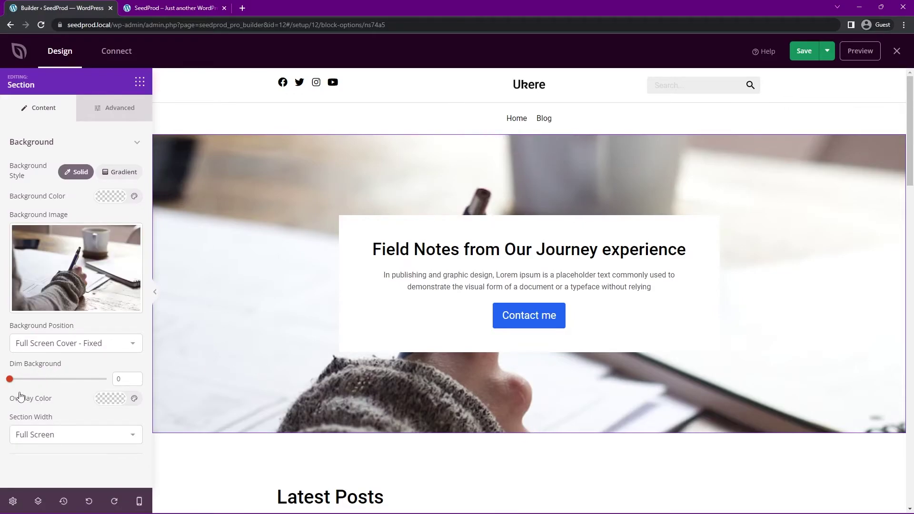
Set the hero's Dim Background to 60 and its overlay colour to dark navy blue.
left_click_drag(10, 379, 32, 382)
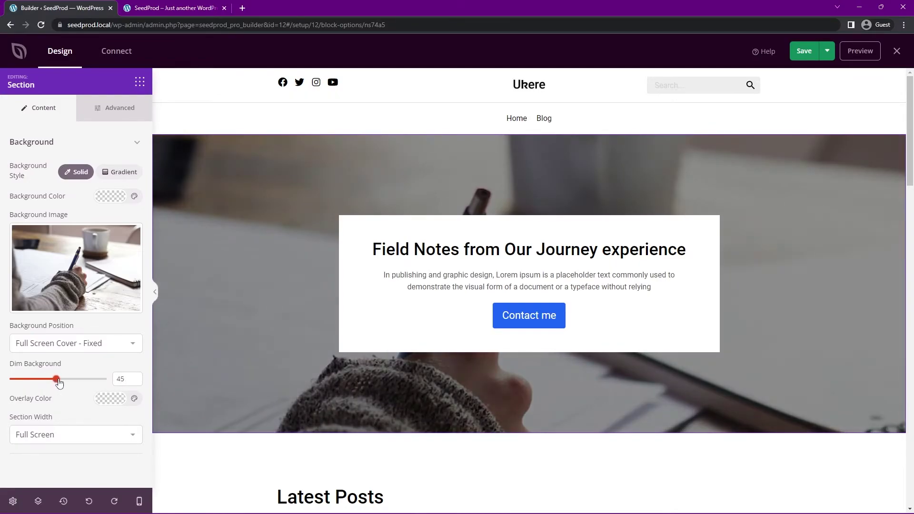
left_click_drag(58, 382, 78, 383)
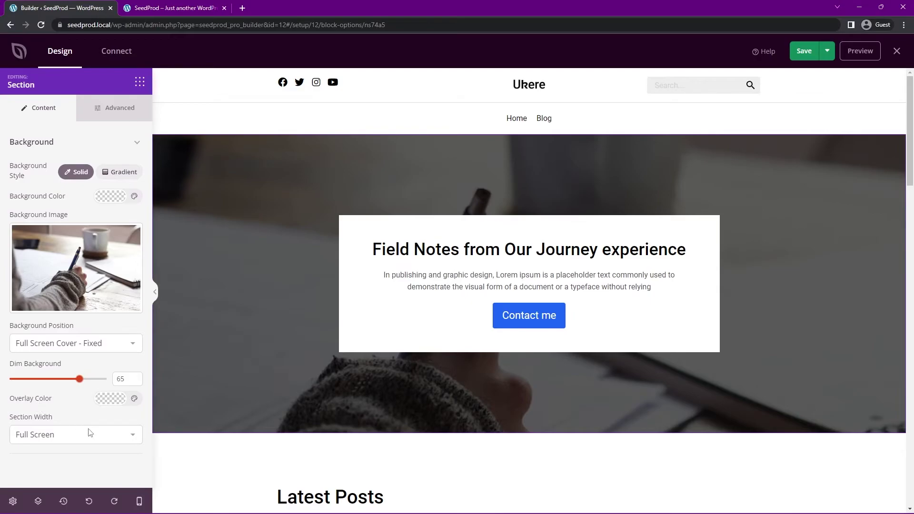
left_click(109, 399)
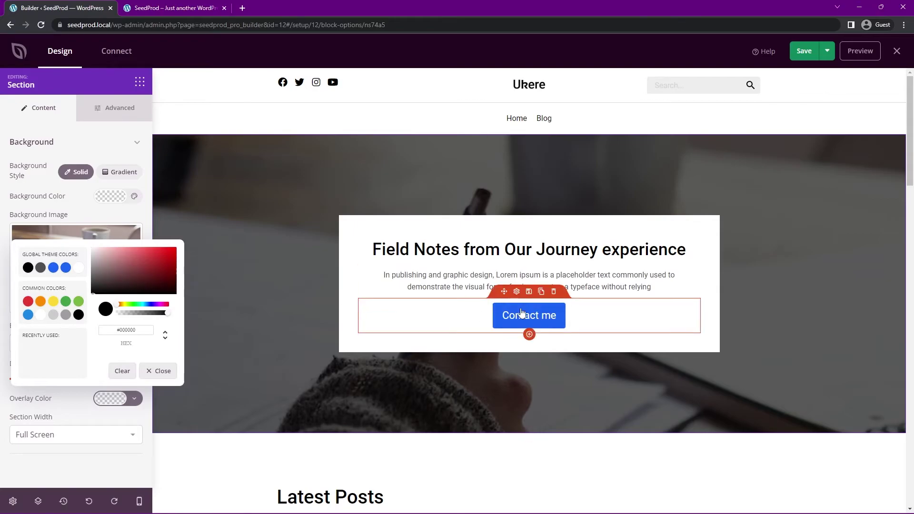
left_click(66, 268)
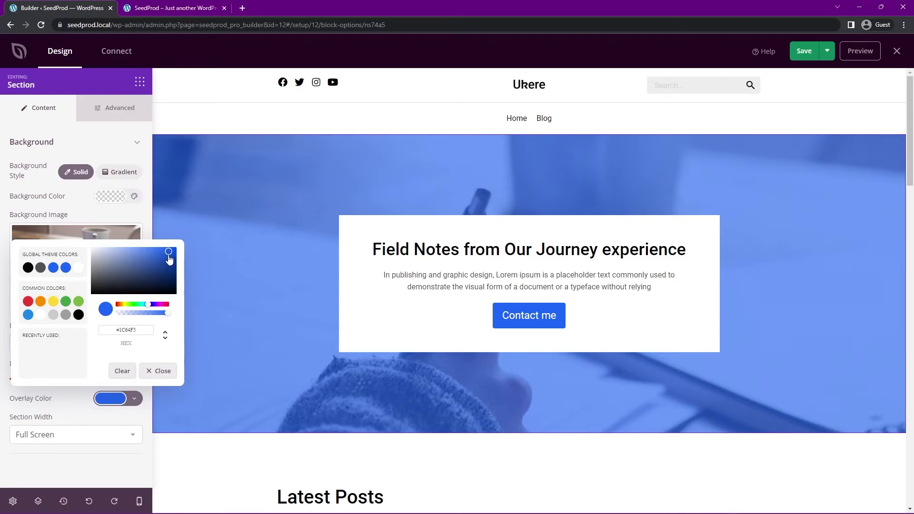
left_click_drag(169, 260, 191, 279)
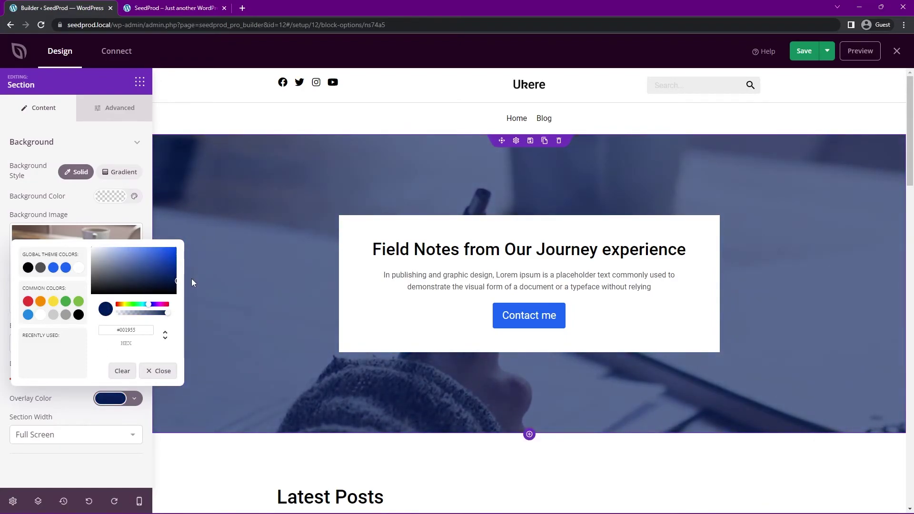
left_click(165, 316)
mouse_move(79, 378)
left_mouse_down()
mouse_move(16, 379)
mouse_move(122, 379)
mouse_move(17, 380)
mouse_move(75, 379)
left_mouse_up()
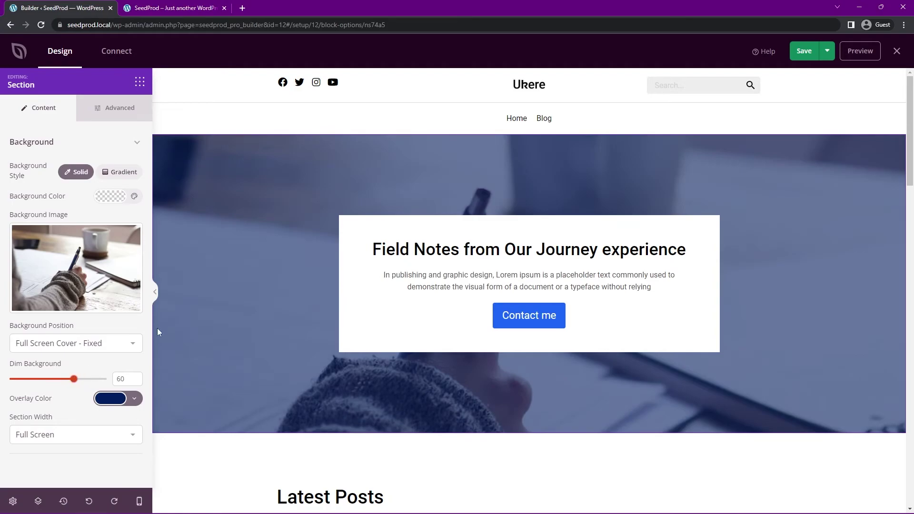
Save the homepage, close the builder and reload the live front page to view the new hero.
left_click(804, 52)
left_click(896, 51)
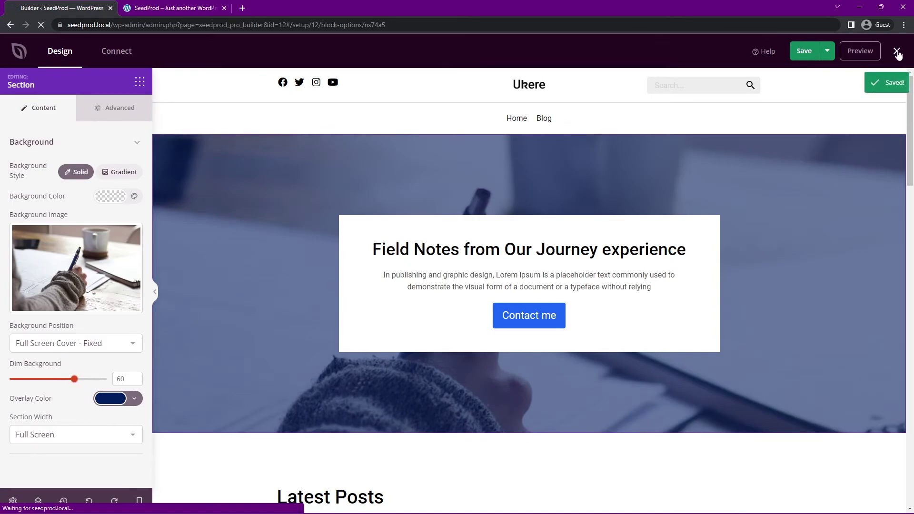
left_click(173, 7)
left_click(41, 25)
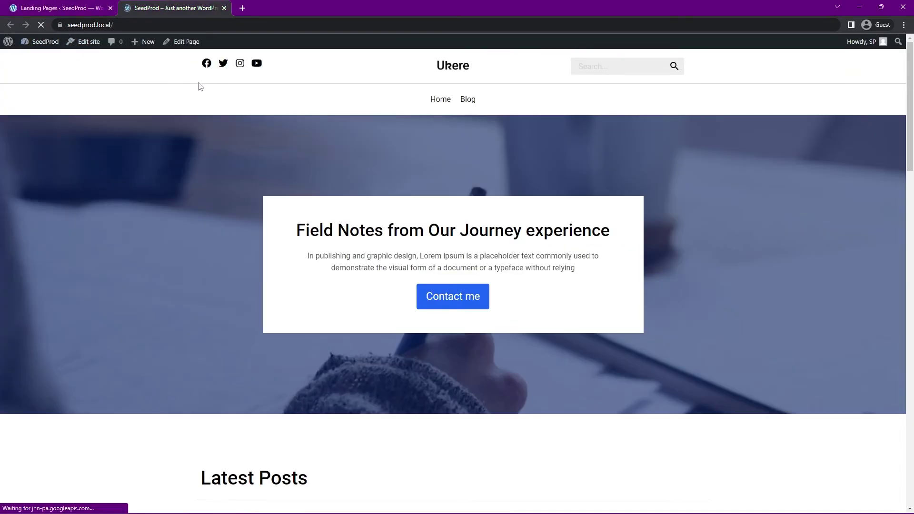